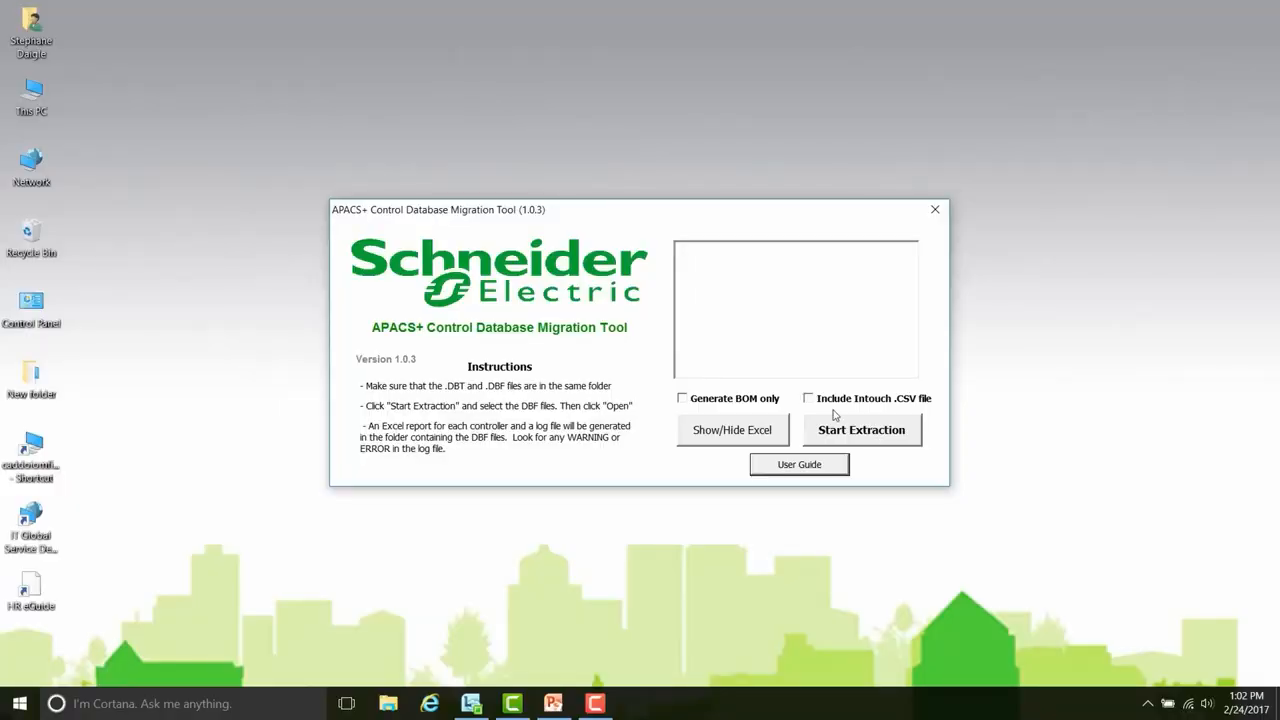
Step: Run extraction on 0000102.dbf and 0000106.dbf with the InTouch CSV included, confirming each controller
{"action": "left_click", "coordinate": [812, 399]}
{"action": "left_click", "coordinate": [849, 432]}
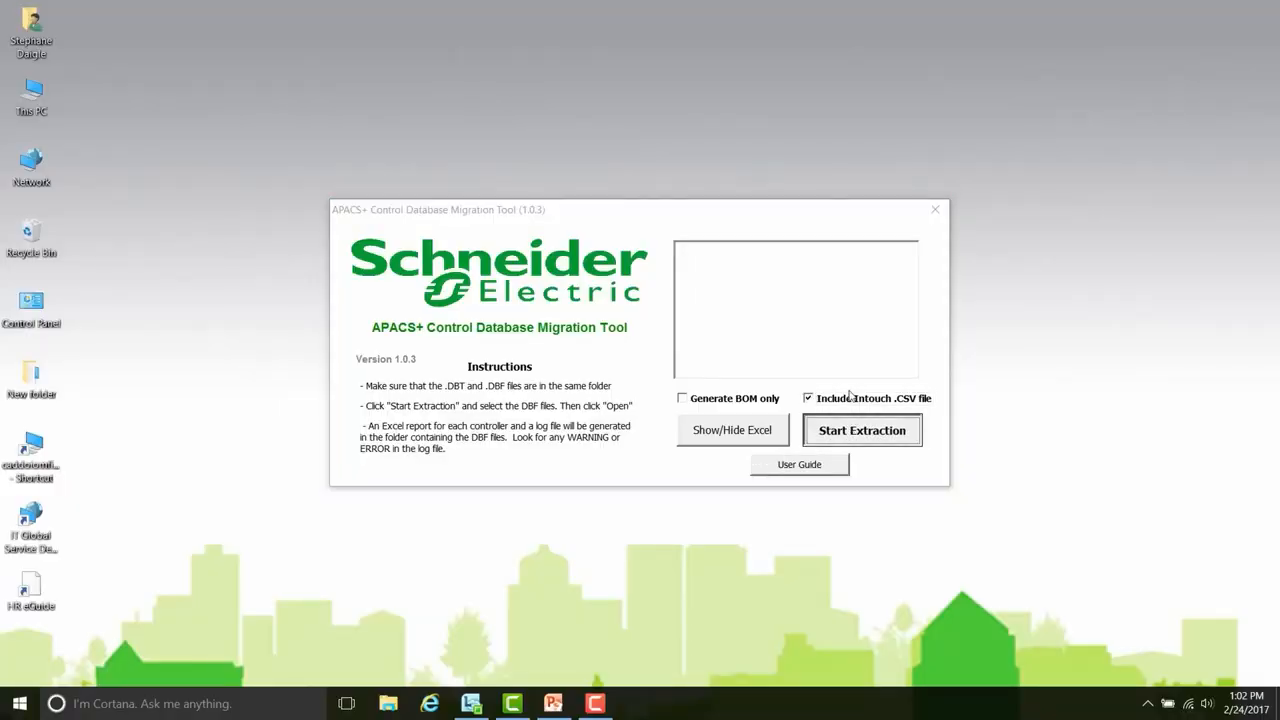
{"action": "left_click", "coordinate": [519, 213]}
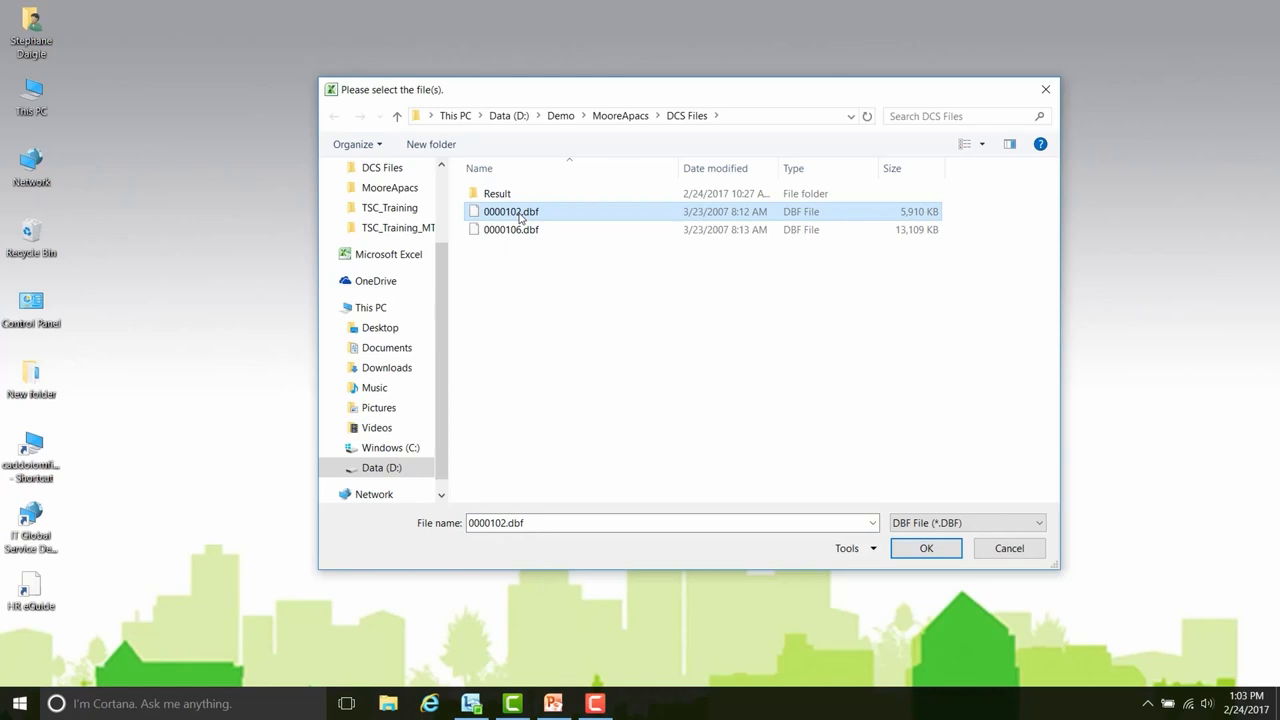
{"action": "left_click", "coordinate": [530, 230], "text": "shift"}
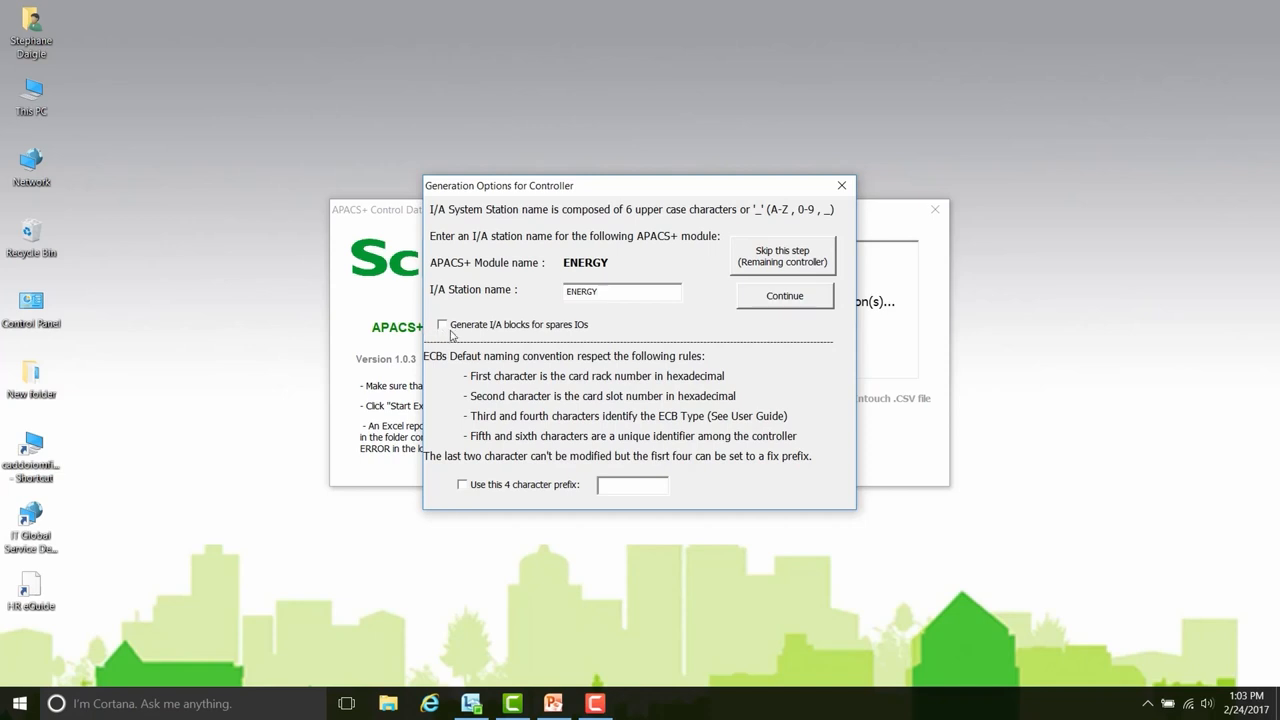
{"action": "key", "text": "Return"}
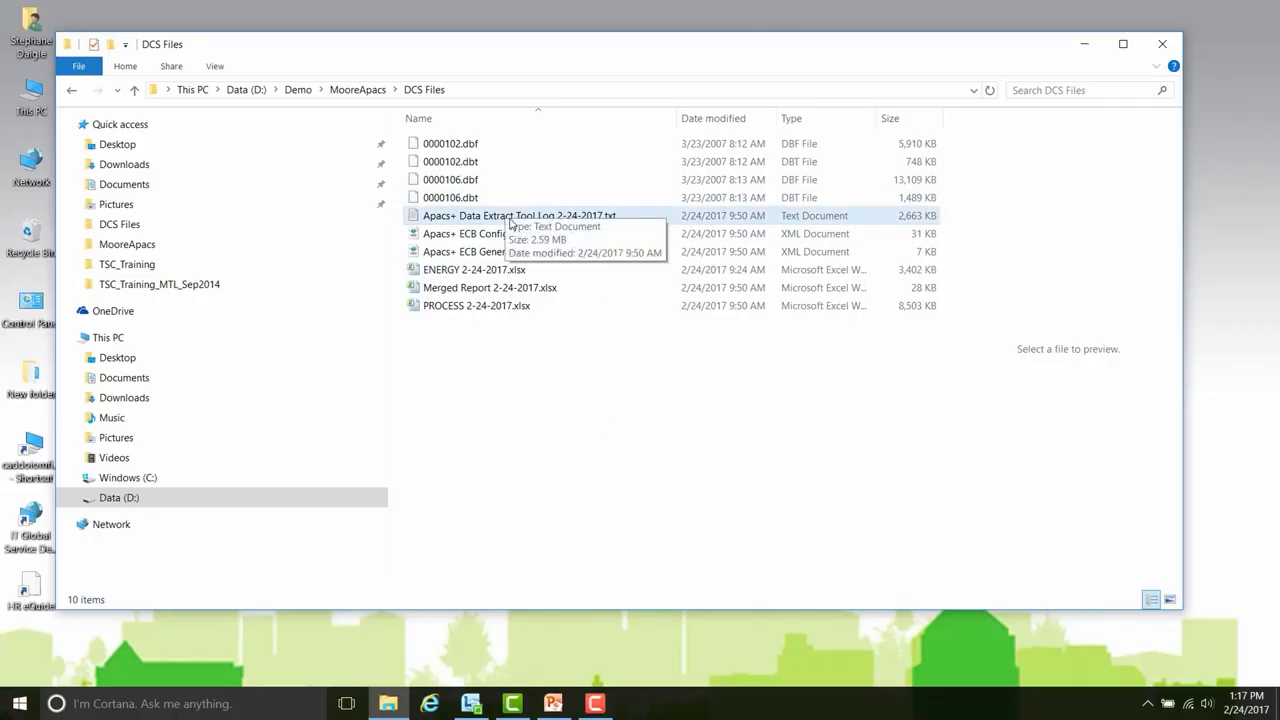
Step: View the Apacs+ Data Extract Tool log, then load Merged Report 2-24-2017.xlsx
{"action": "double_click", "coordinate": [560, 215]}
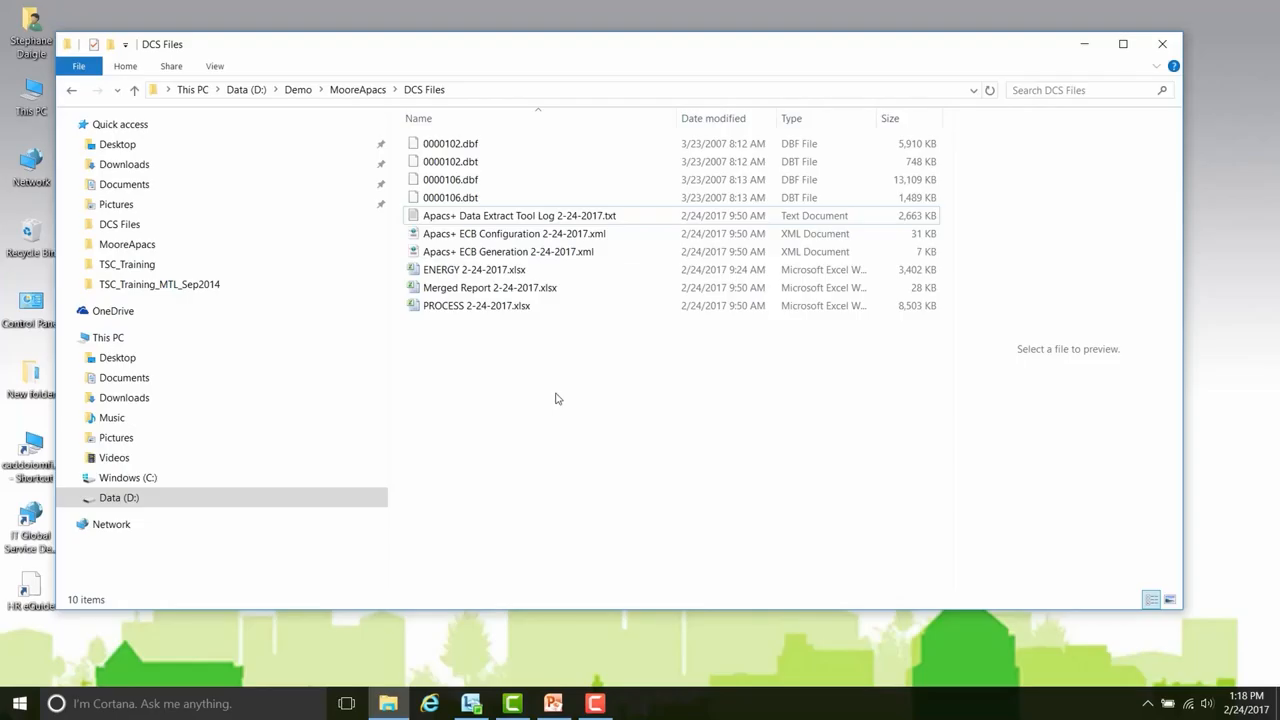
{"action": "double_click", "coordinate": [458, 290]}
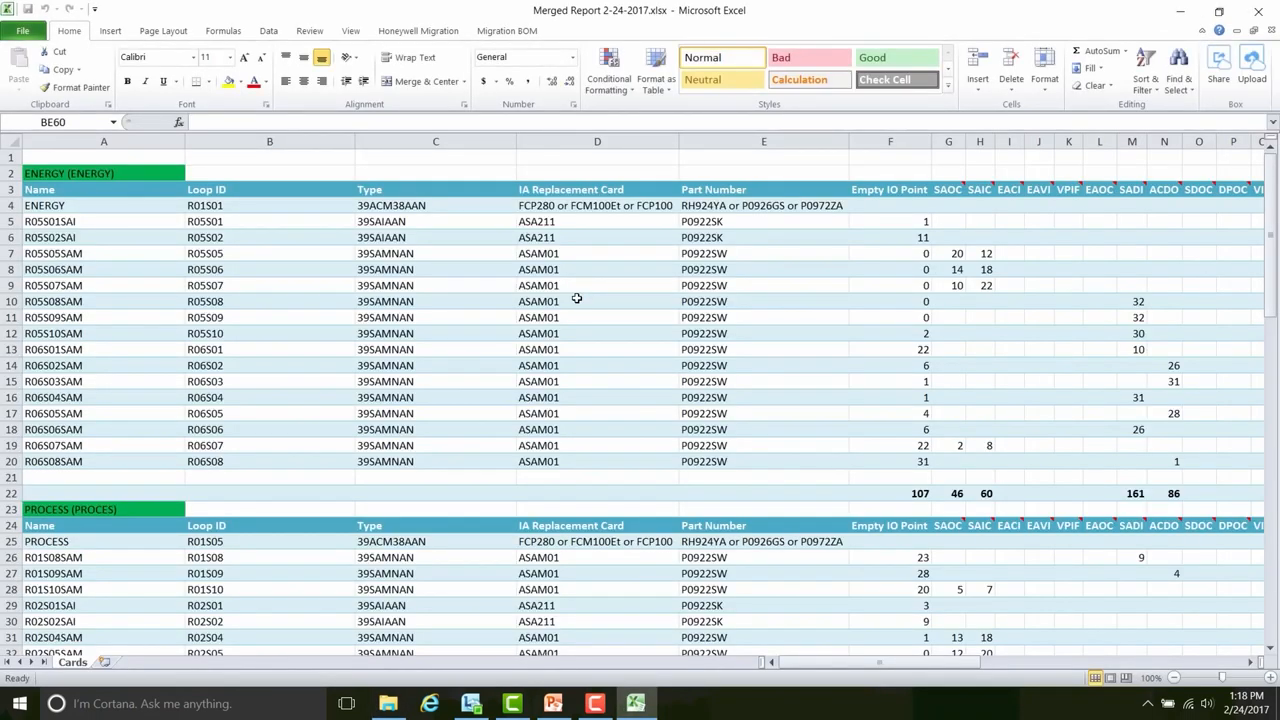
{"action": "scroll", "coordinate": [576, 298], "scroll_direction": "down", "scroll_amount": 1}
{"action": "scroll", "coordinate": [583, 256], "scroll_direction": "down", "scroll_amount": 5}
{"action": "scroll", "coordinate": [583, 256], "scroll_direction": "down", "scroll_amount": 4}
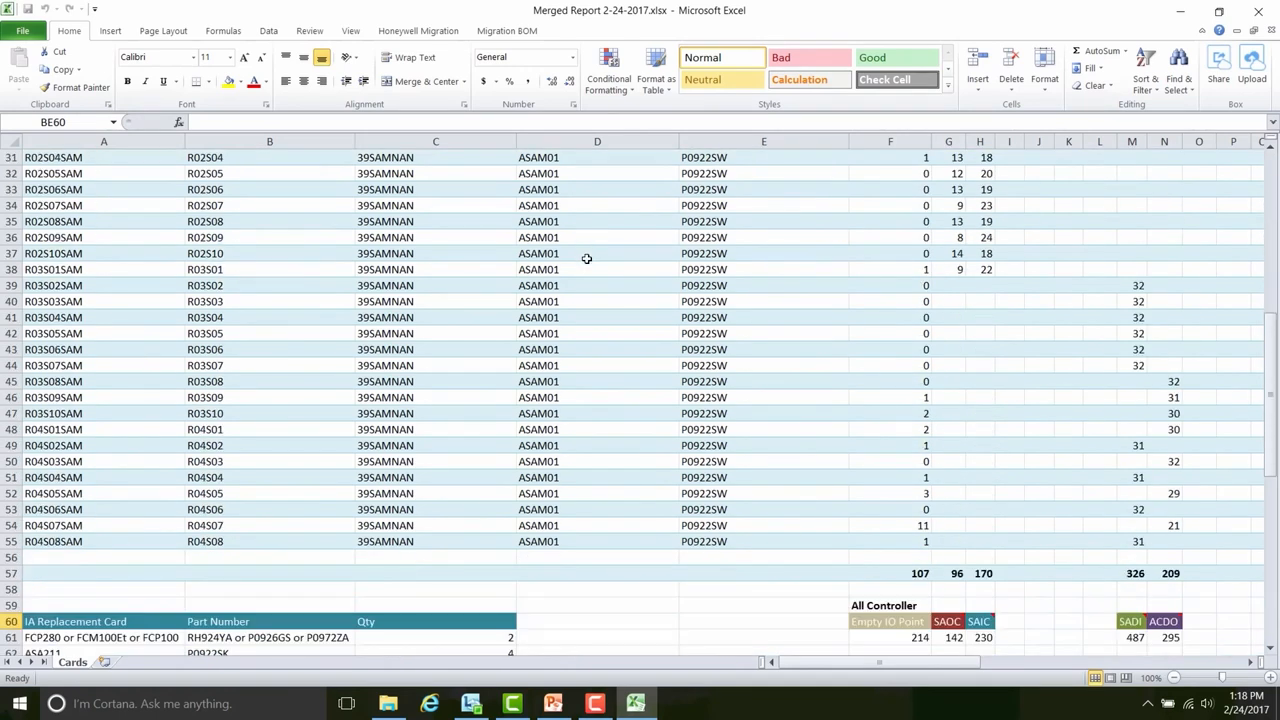
{"action": "scroll", "coordinate": [586, 262], "scroll_direction": "down", "scroll_amount": 2}
{"action": "scroll", "coordinate": [586, 262], "scroll_direction": "down", "scroll_amount": 5}
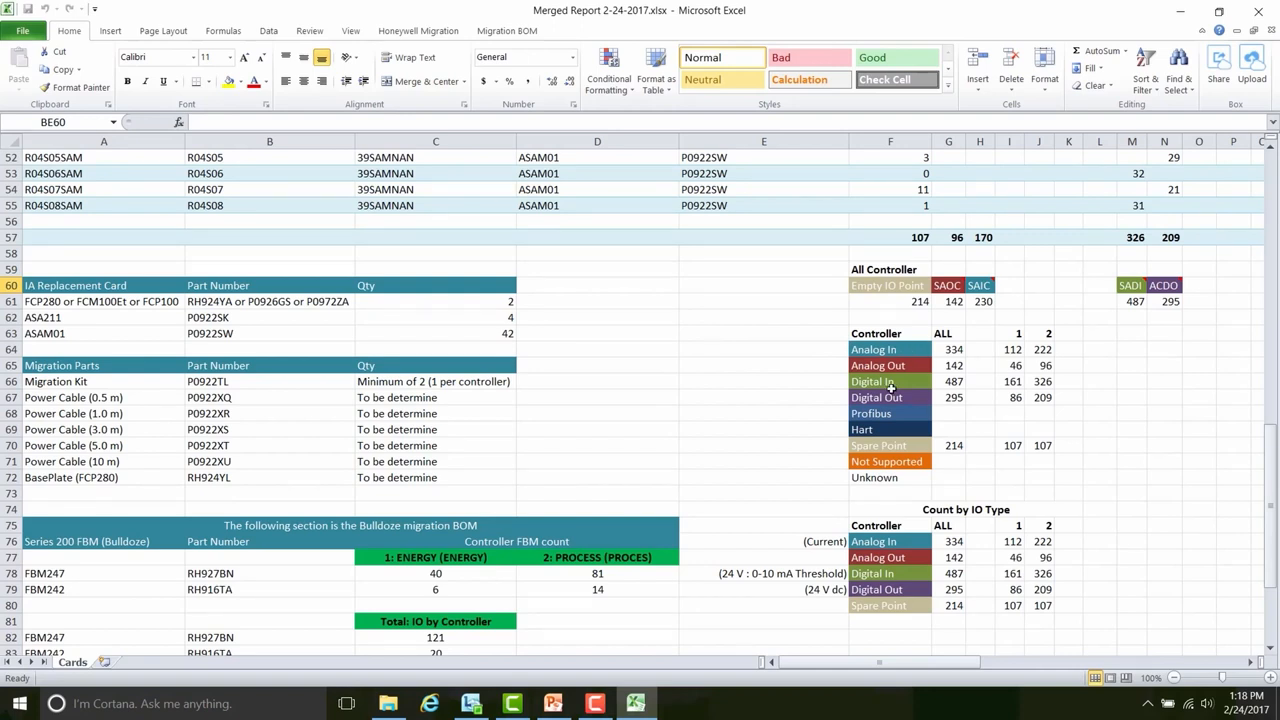
Step: Highlight the ASA211 and ASAM01 BOM rows, then load ENERGY 2-24-2017.xlsx
{"action": "left_click_drag", "start_coordinate": [92, 318], "coordinate": [418, 337]}
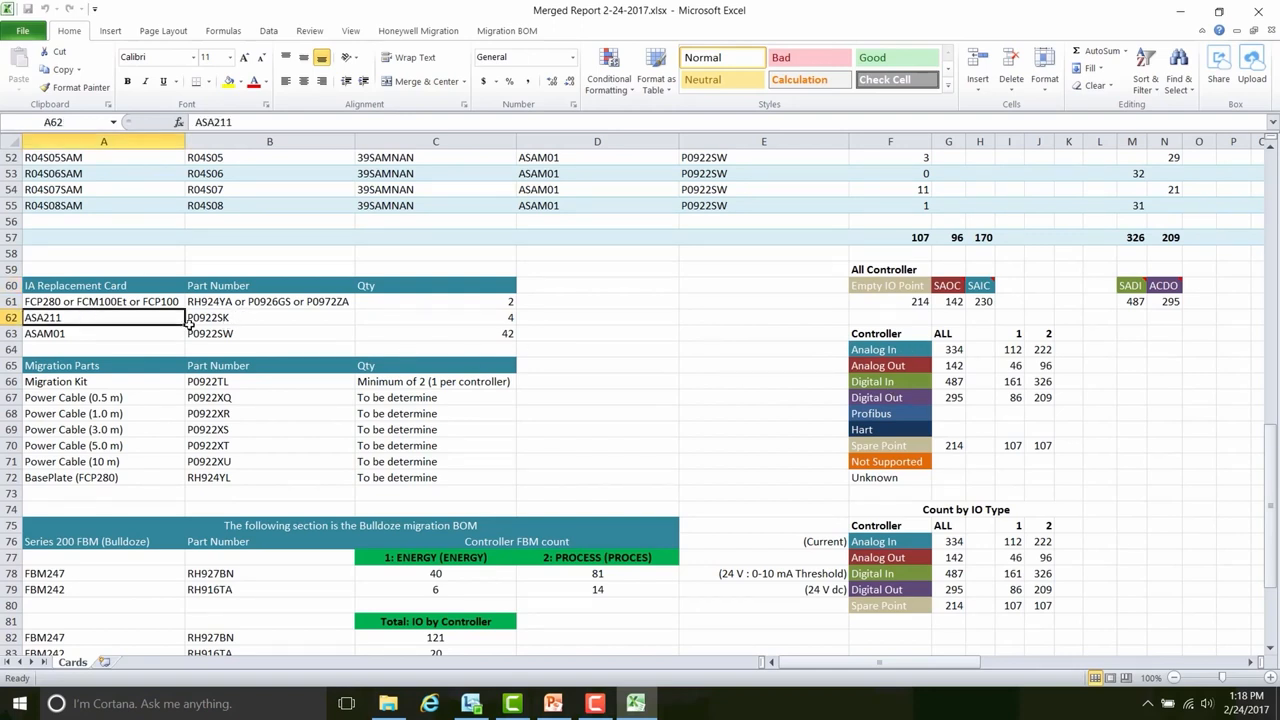
{"action": "scroll", "coordinate": [436, 386], "scroll_direction": "down", "scroll_amount": 2}
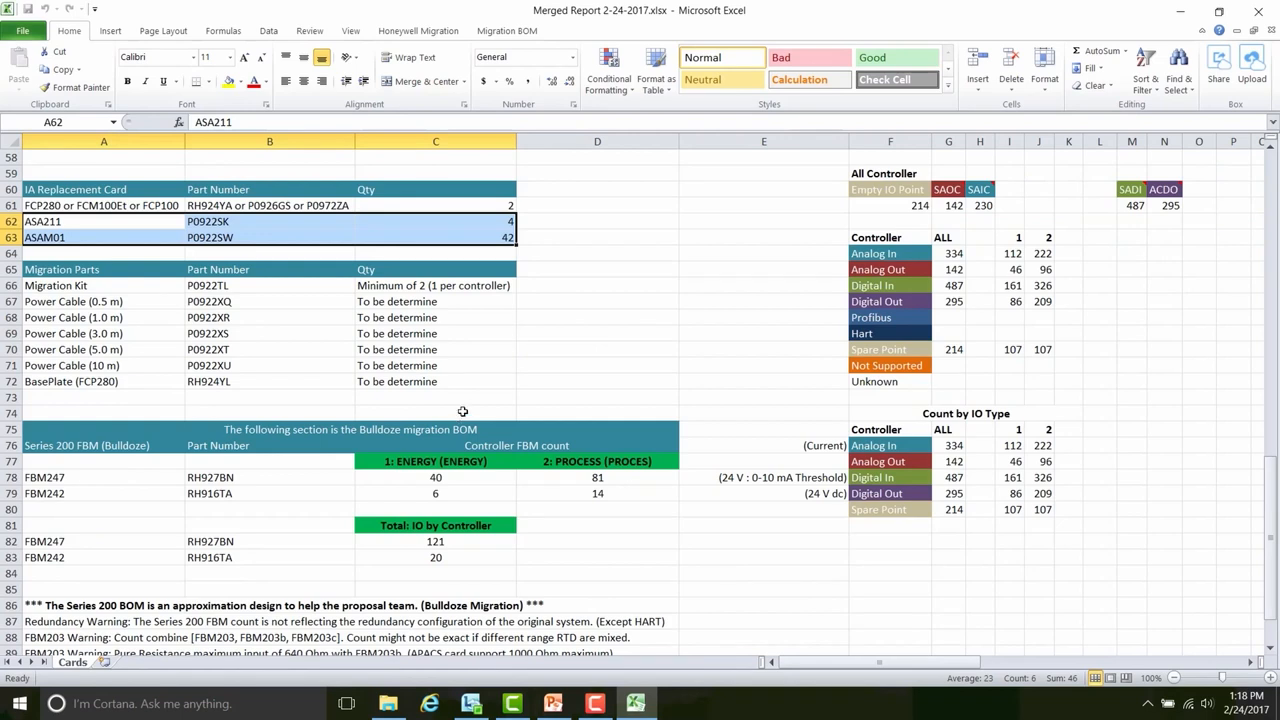
{"action": "scroll", "coordinate": [463, 411], "scroll_direction": "down", "scroll_amount": 1}
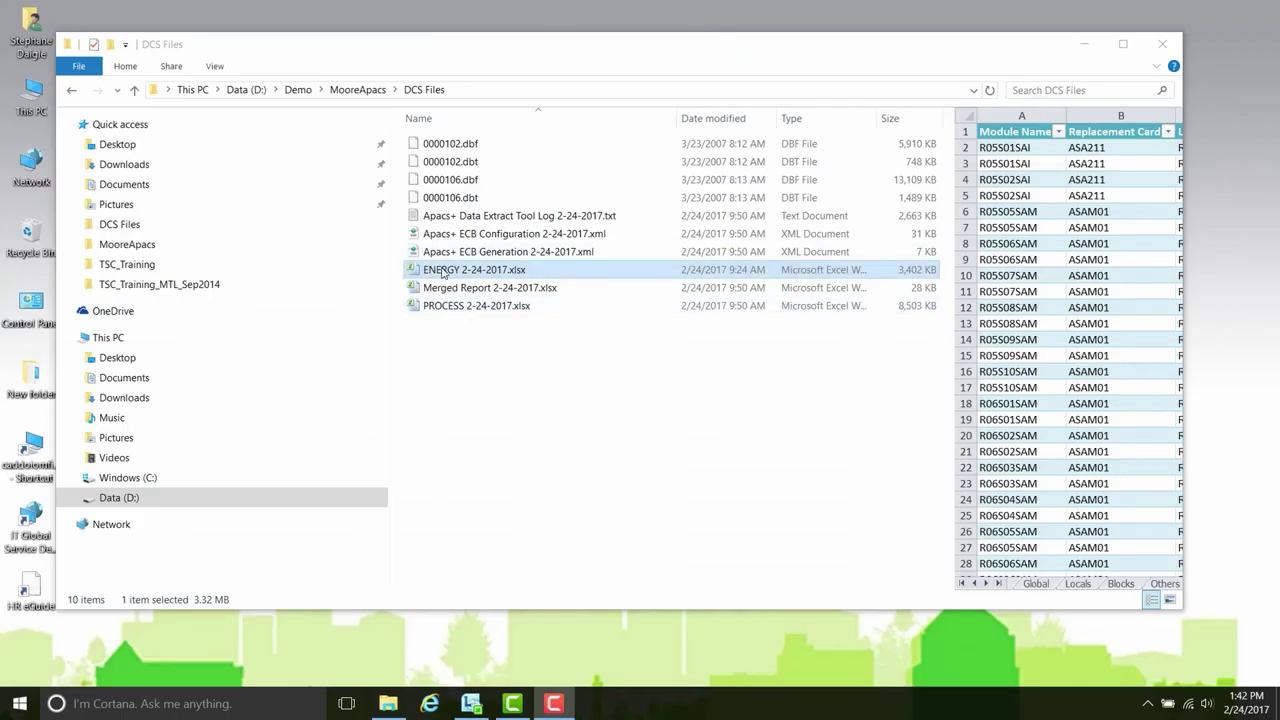
{"action": "double_click", "coordinate": [455, 270]}
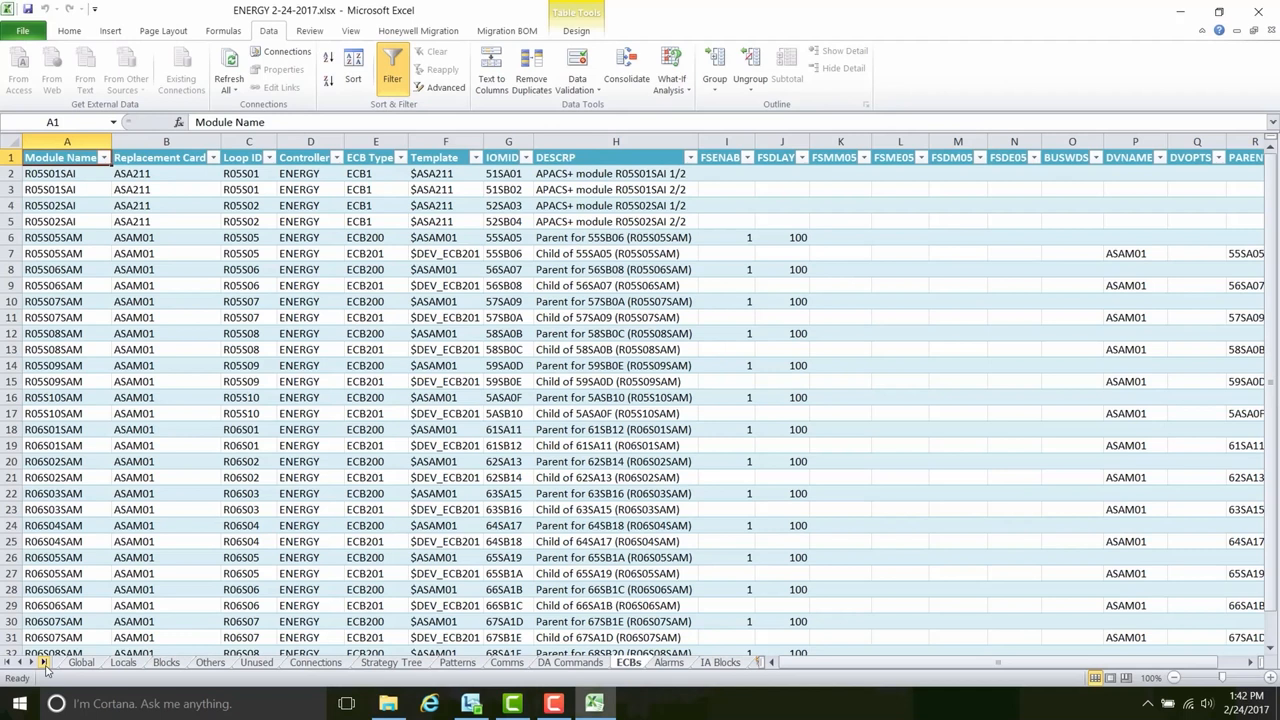
Step: Review the Cards, IOs and FB Def sheets of the ENERGY workbook
{"action": "left_click", "coordinate": [40, 662]}
{"action": "left_click", "coordinate": [82, 662]}
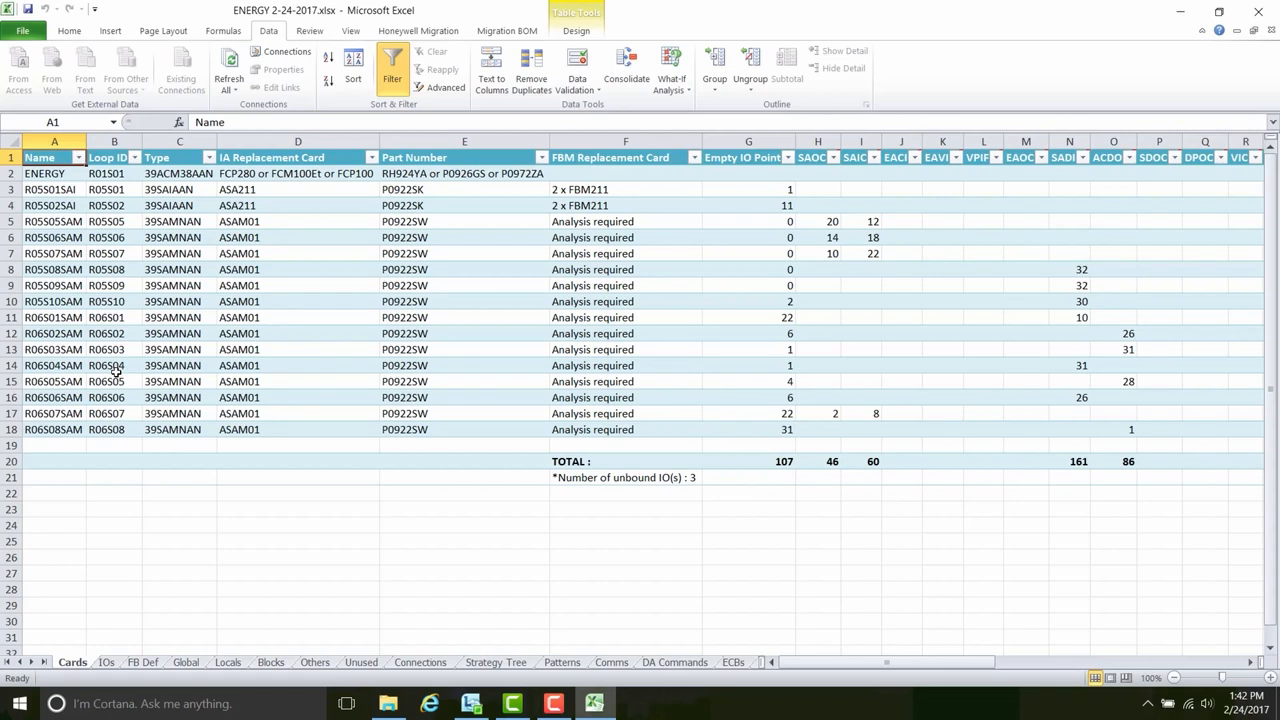
{"action": "left_click", "coordinate": [106, 662]}
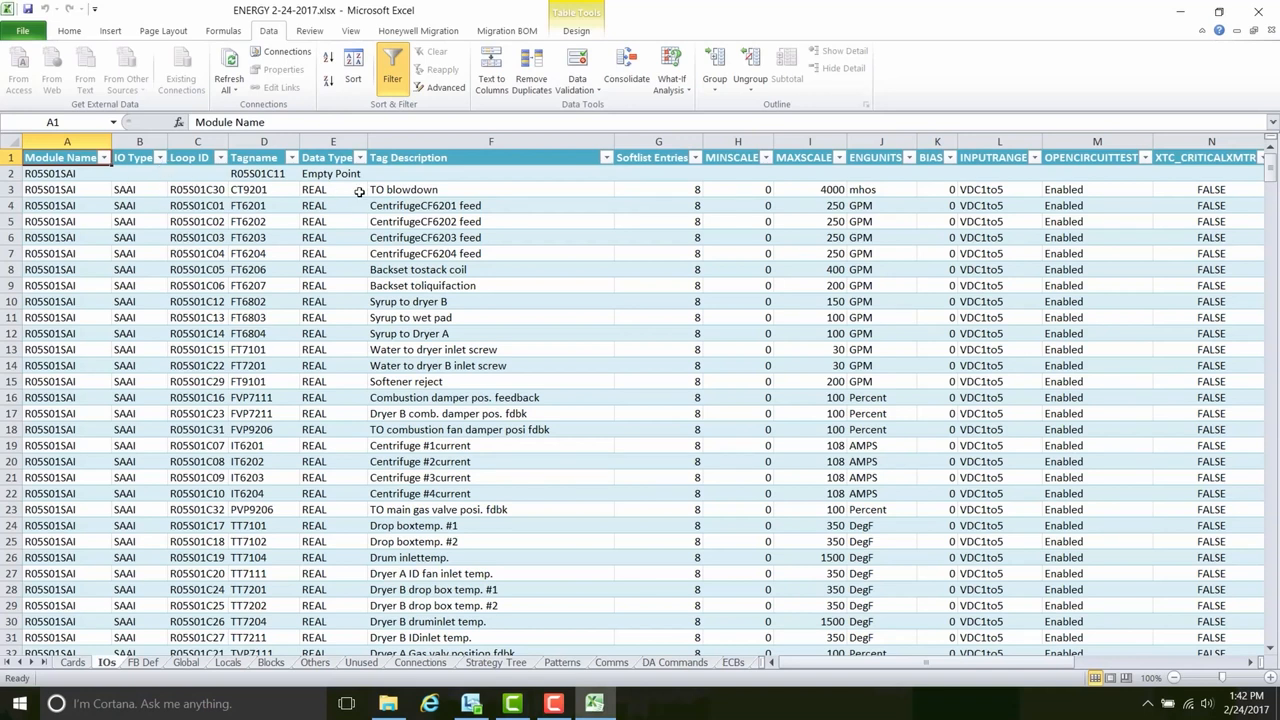
{"action": "left_click", "coordinate": [1000, 190]}
{"action": "left_click", "coordinate": [143, 662]}
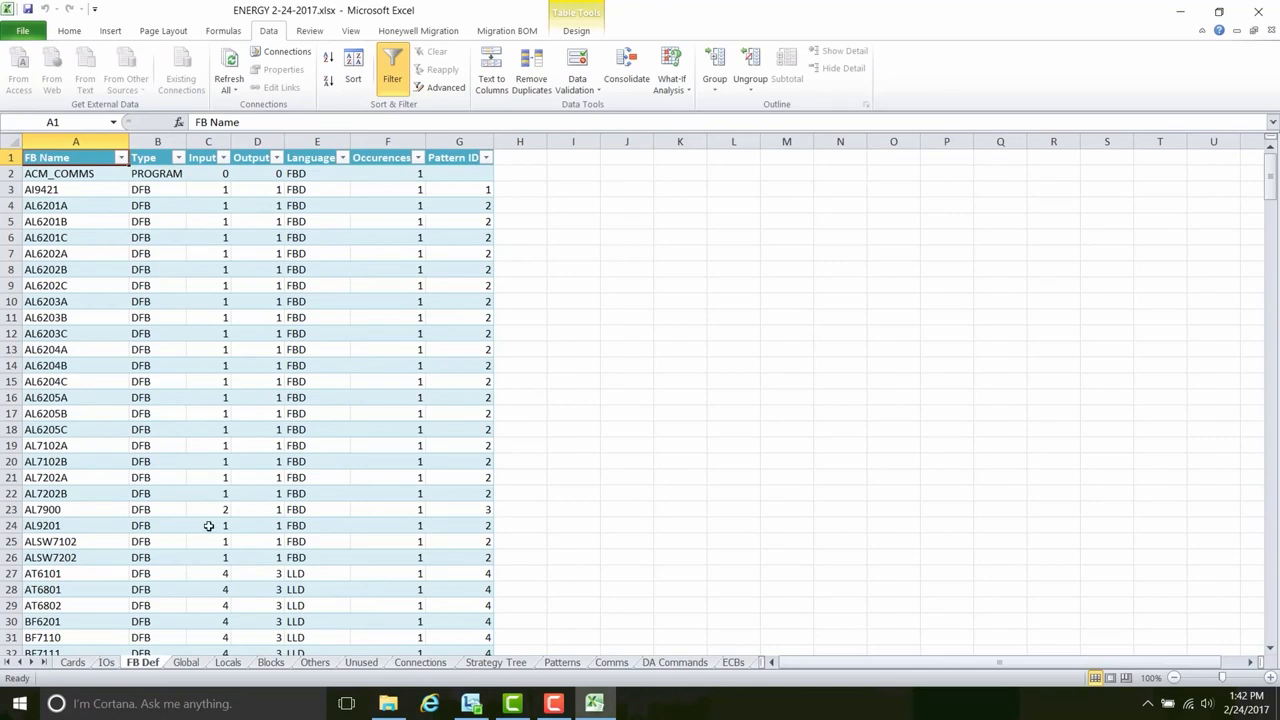
Step: Review the Global, Locals and Blocks sheets and land on the Strategy Tree
{"action": "left_click", "coordinate": [186, 662]}
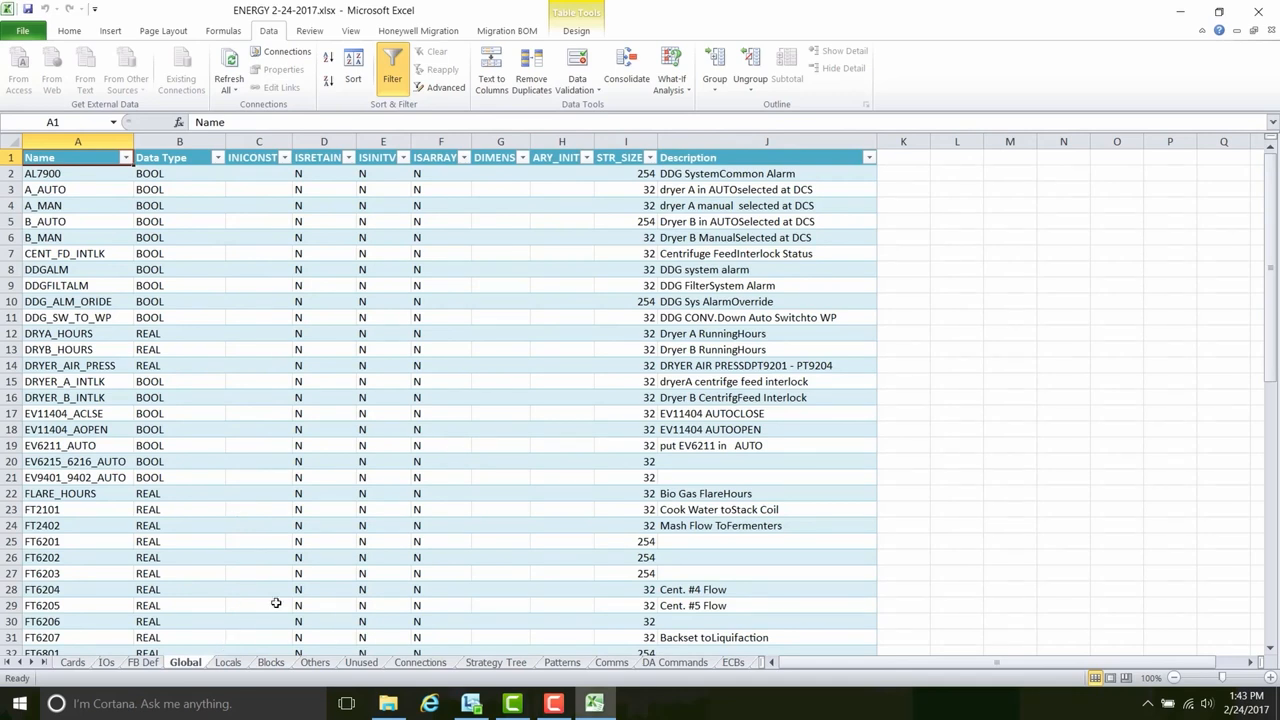
{"action": "left_click", "coordinate": [228, 662]}
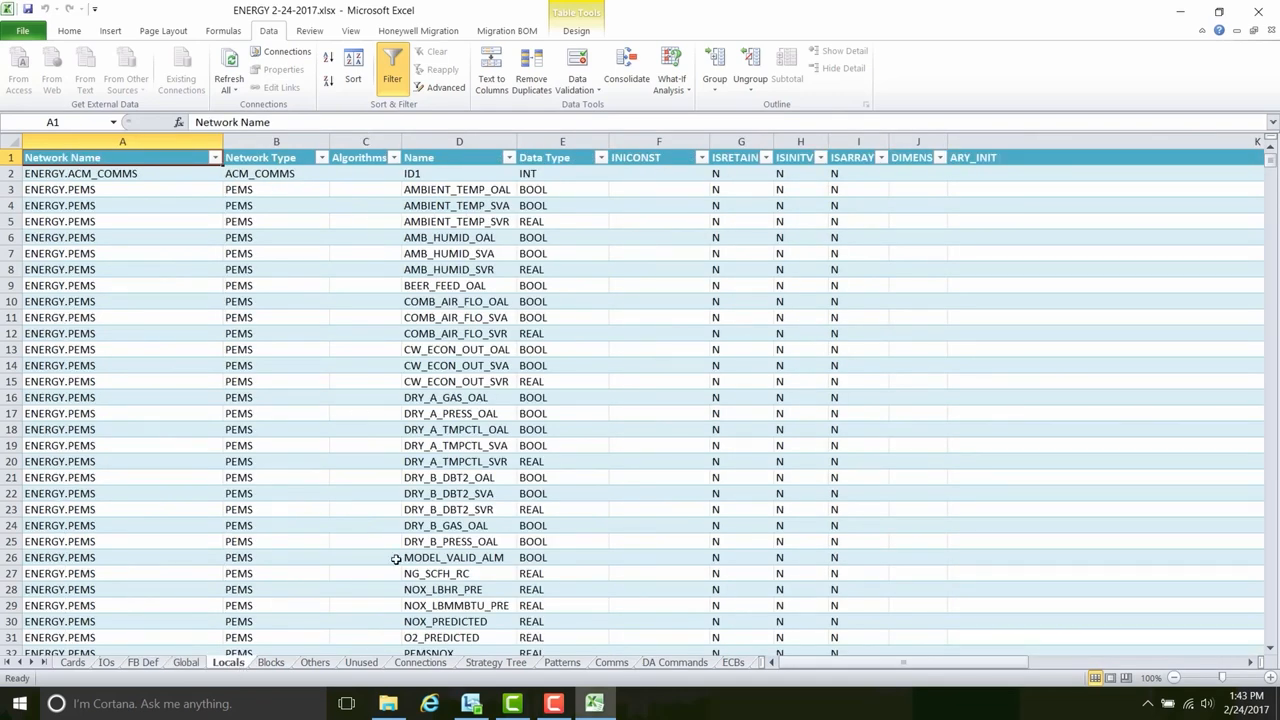
{"action": "left_click", "coordinate": [280, 663]}
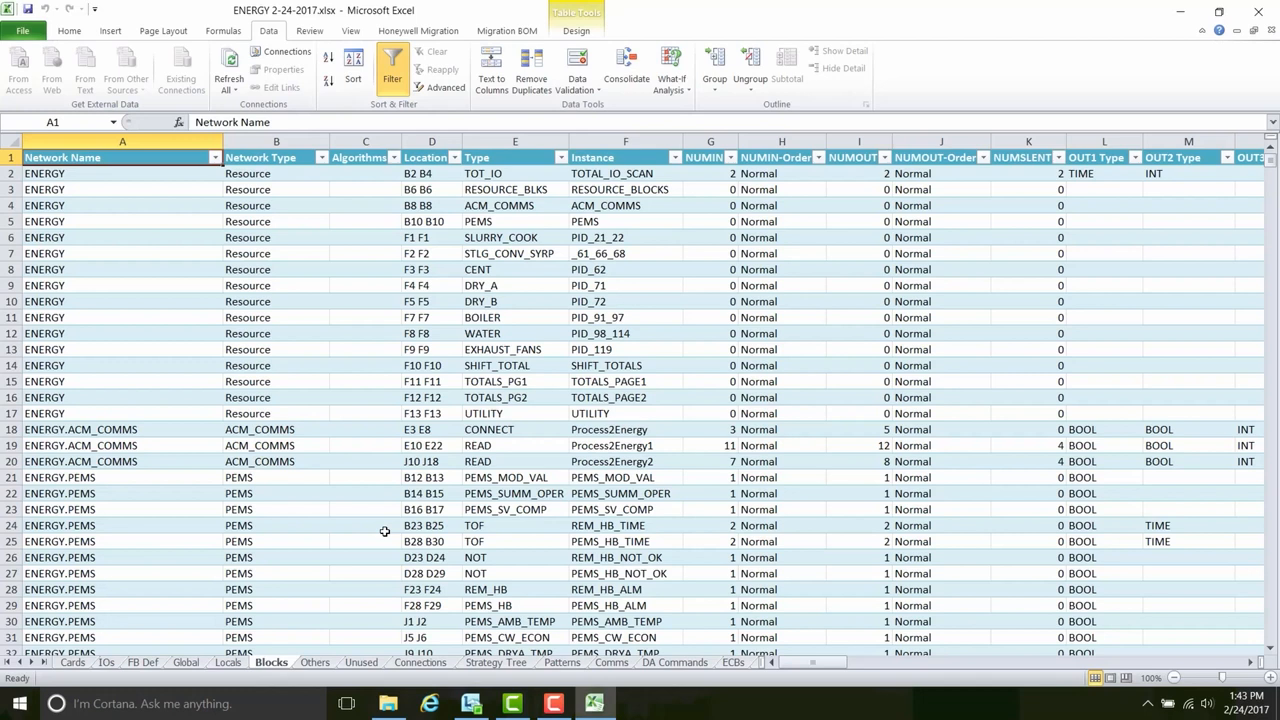
{"action": "left_click", "coordinate": [496, 663]}
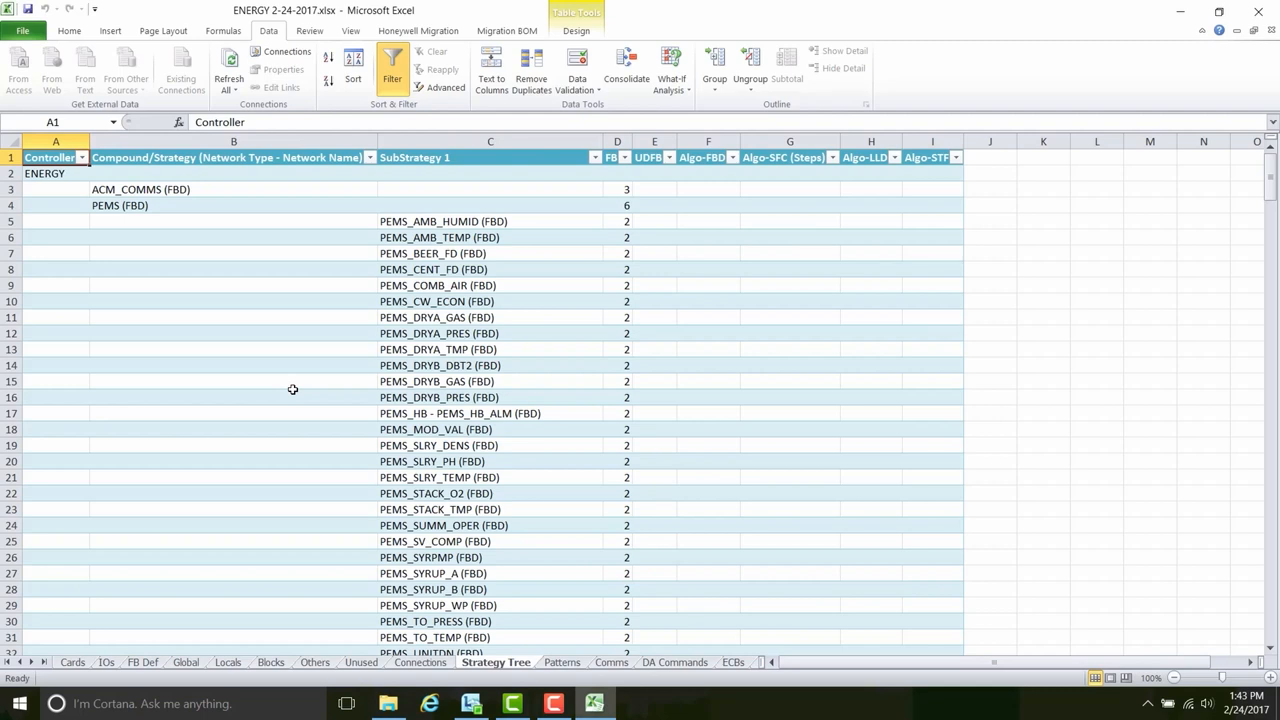
Step: Check the Patterns sheet's Block Match filter, then review Comms and show the ECBs sheet
{"action": "left_click", "coordinate": [573, 664]}
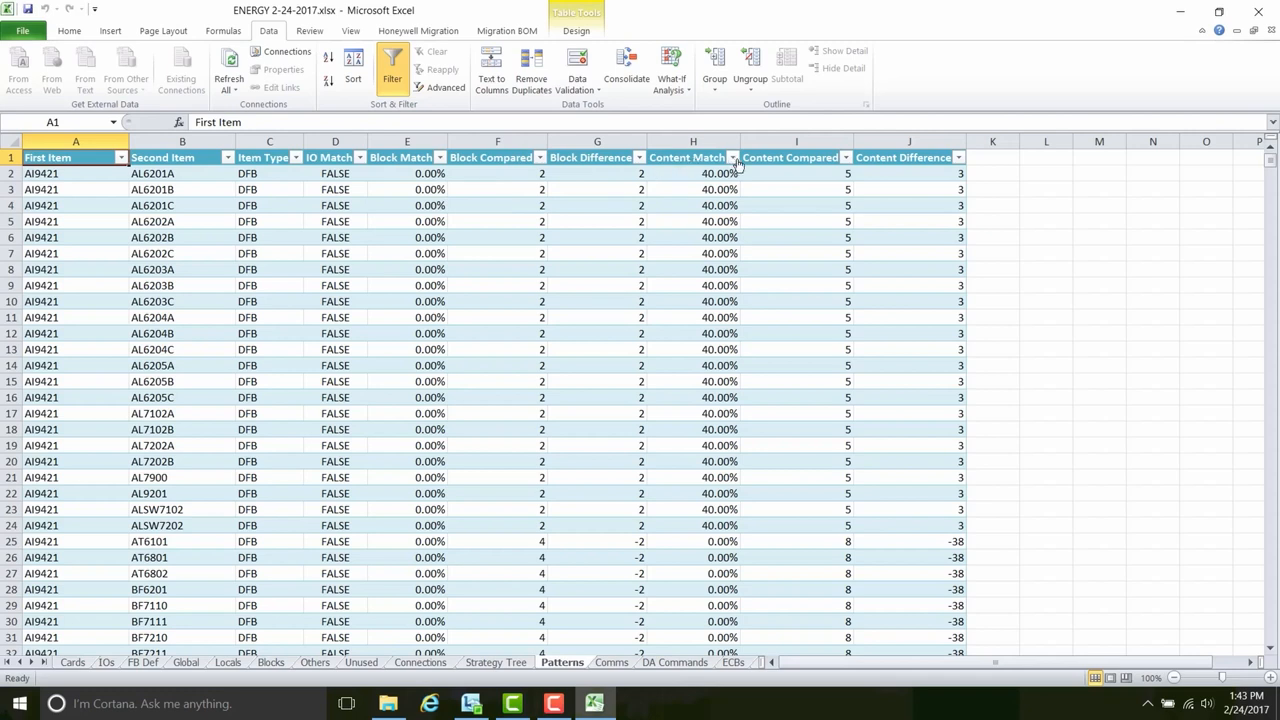
{"action": "left_click", "coordinate": [439, 158]}
{"action": "left_click", "coordinate": [276, 309]}
{"action": "left_click", "coordinate": [612, 662]}
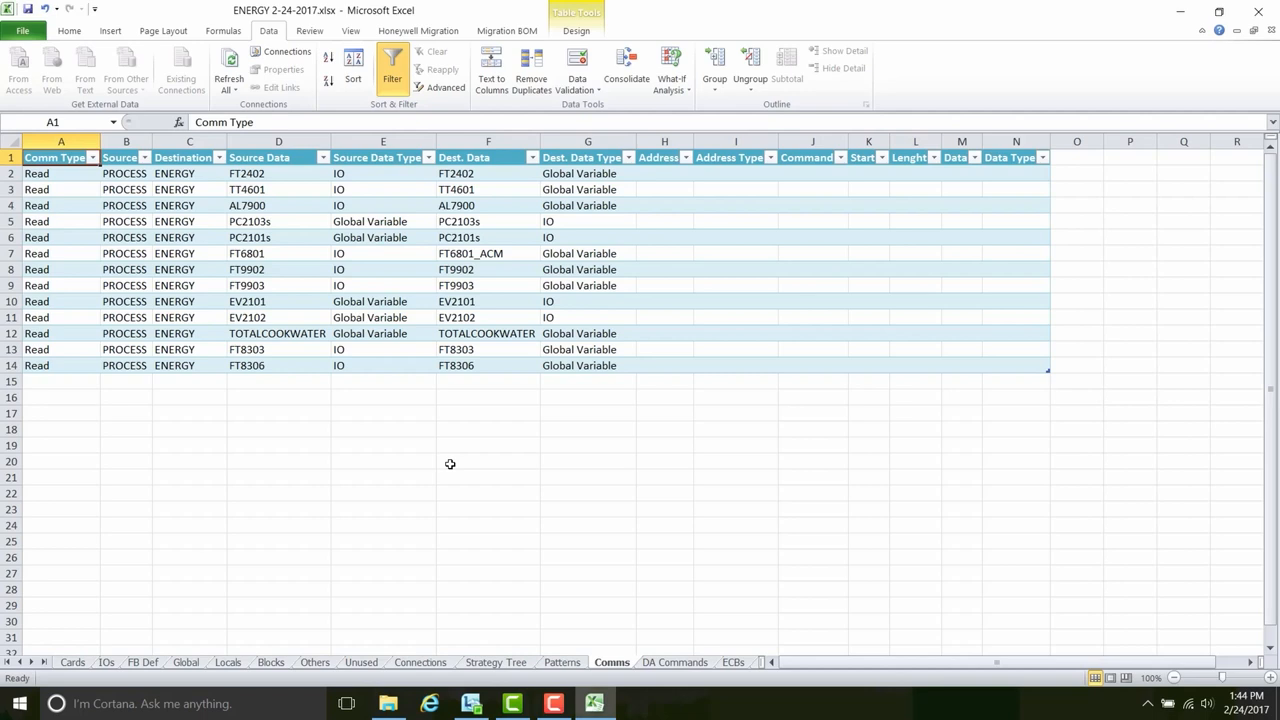
{"action": "left_click", "coordinate": [734, 662]}
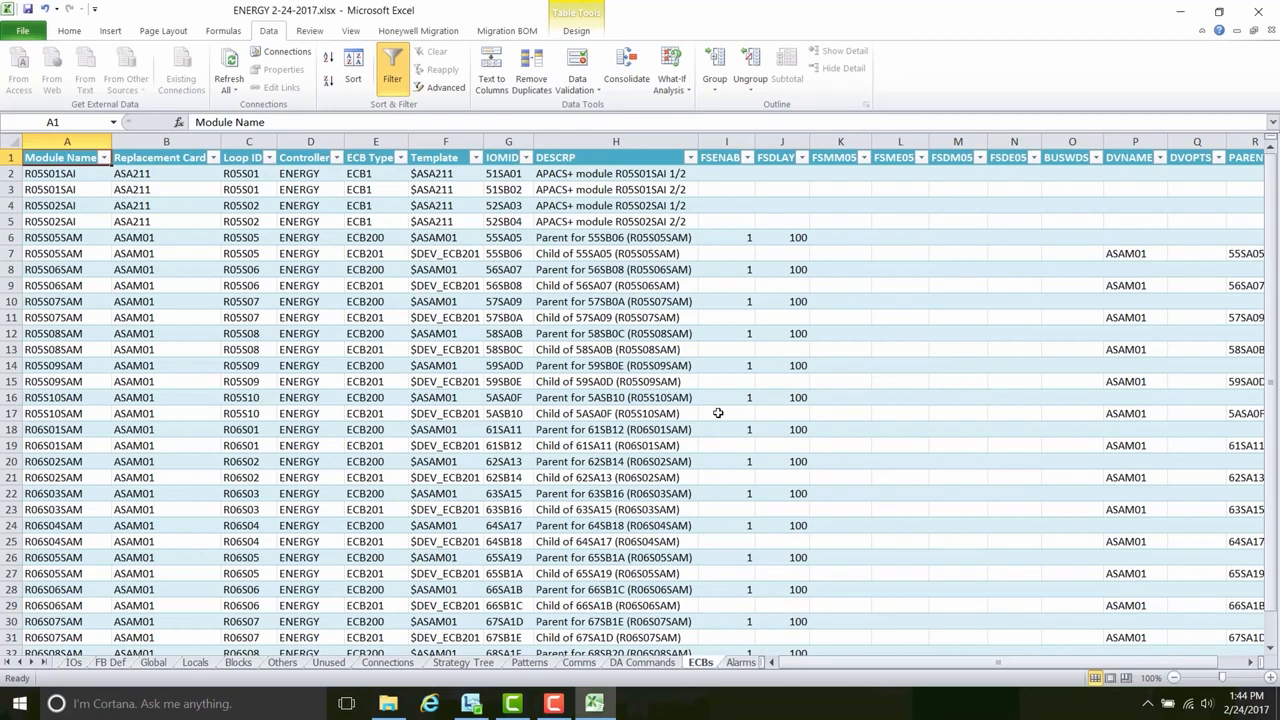
Step: Inspect cell J14 of the ECB table, then show the Alarms sheet
{"action": "left_click", "coordinate": [800, 366]}
{"action": "scroll", "coordinate": [765, 640], "scroll_direction": "right", "scroll_amount": 1}
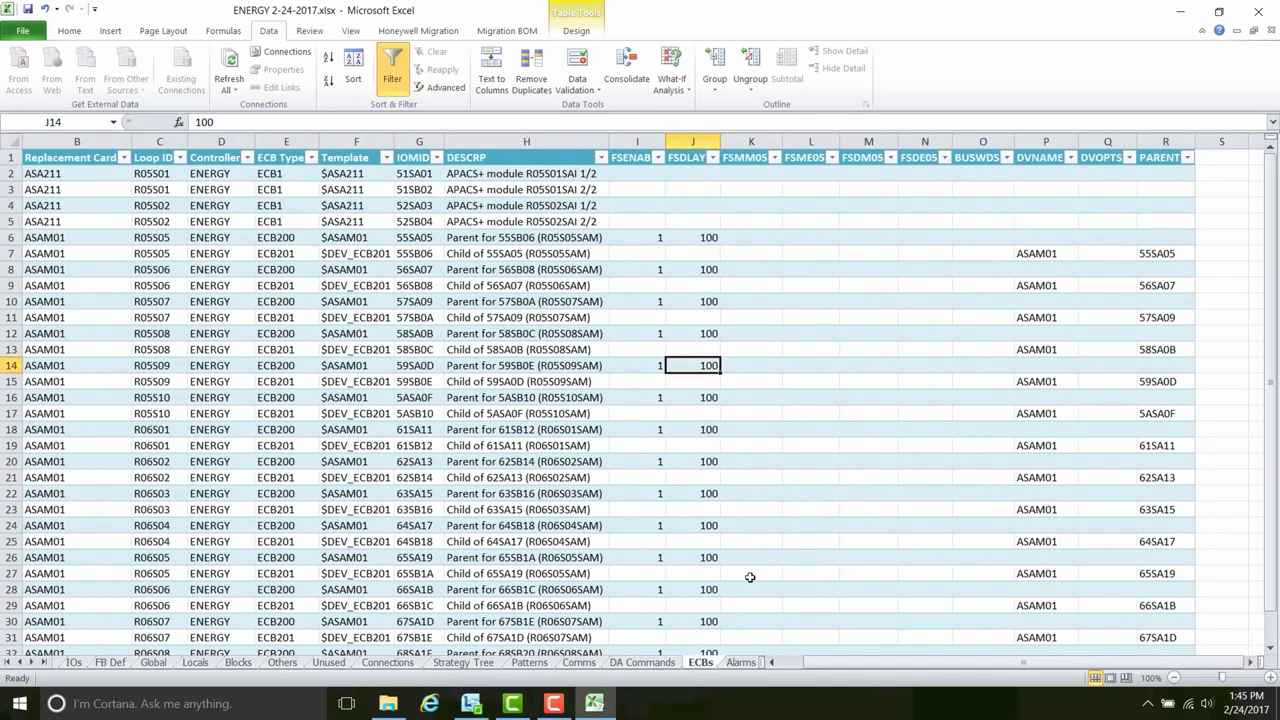
{"action": "left_click", "coordinate": [738, 664]}
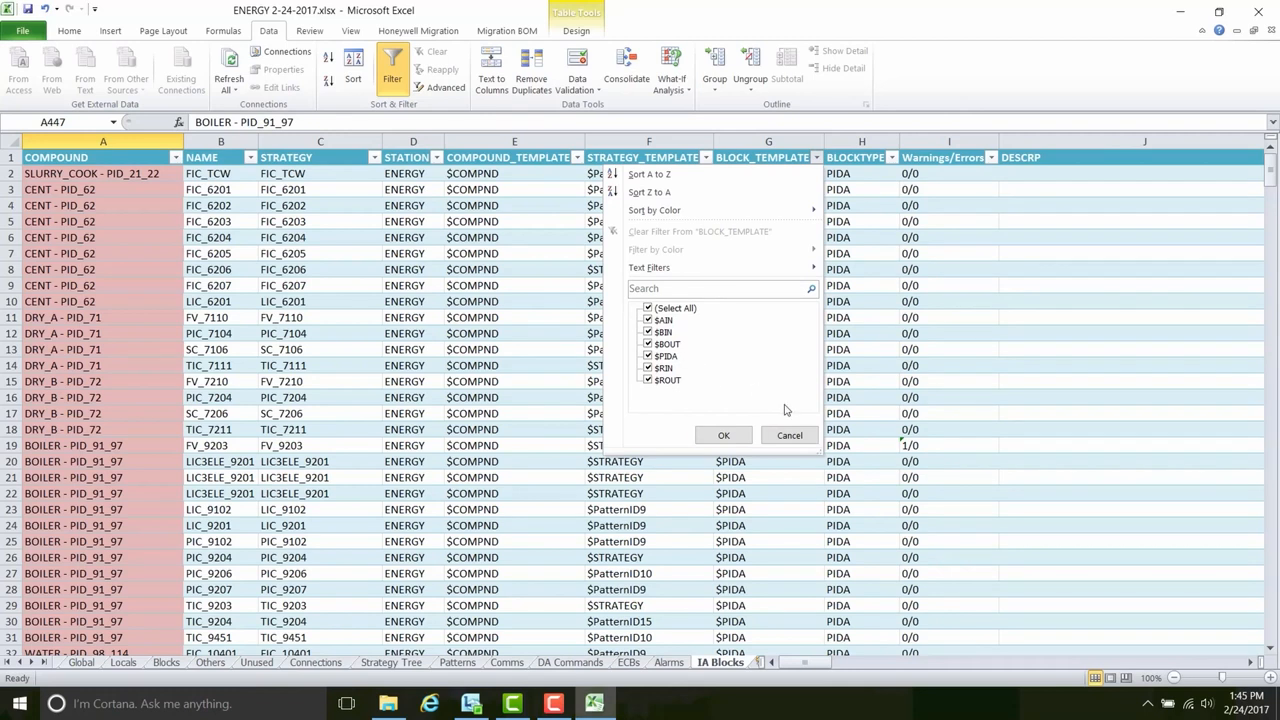
Step: Filter STRATEGY_TEMPLATE to $PatternID10 only (21 of 447 records) and highlight the five AIN cells
{"action": "left_click", "coordinate": [723, 435]}
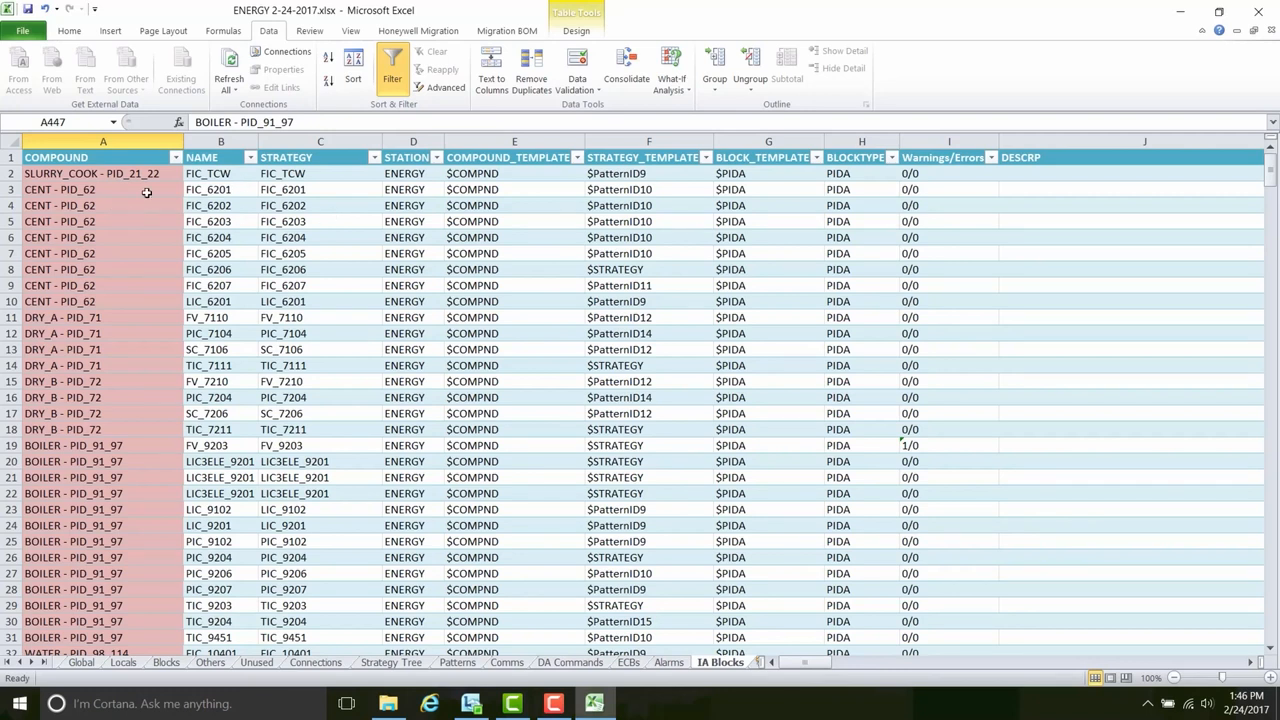
{"action": "left_click", "coordinate": [122, 194]}
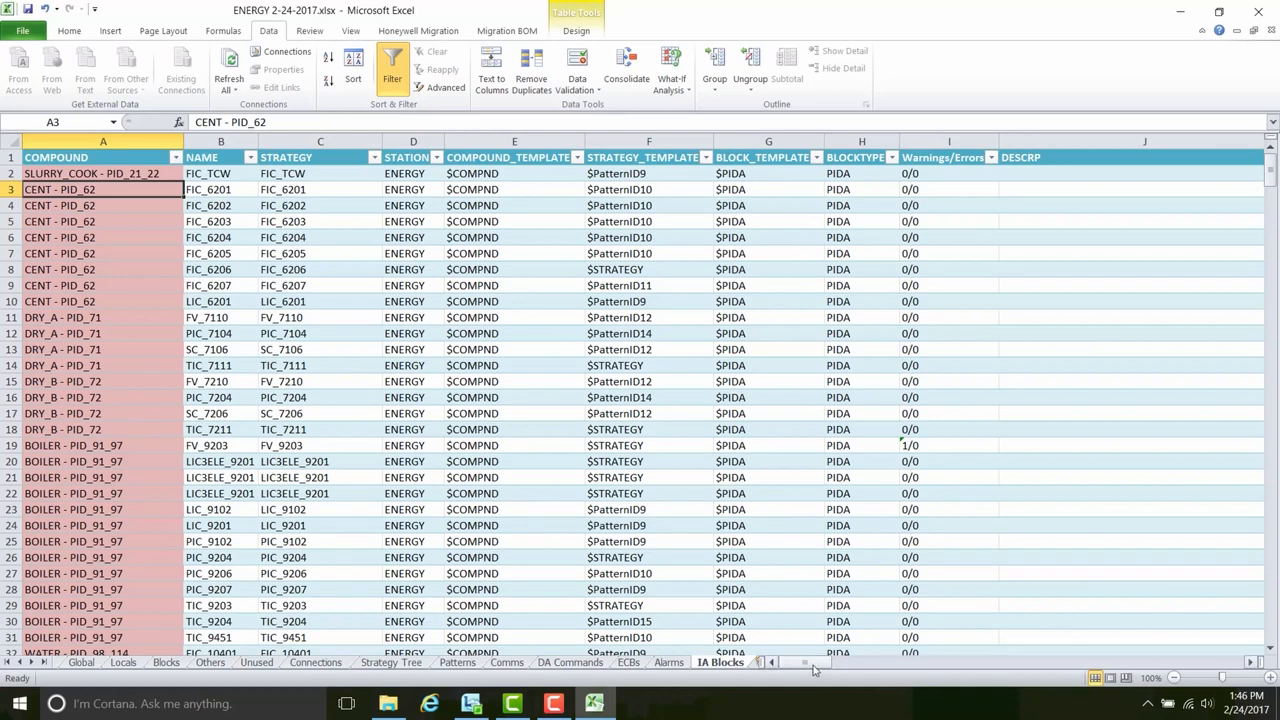
{"action": "mouse_move", "coordinate": [814, 664]}
{"action": "left_mouse_down"}
{"action": "mouse_move", "coordinate": [896, 660]}
{"action": "mouse_move", "coordinate": [968, 676]}
{"action": "mouse_move", "coordinate": [800, 450]}
{"action": "left_mouse_up"}
{"action": "left_click", "coordinate": [705, 157]}
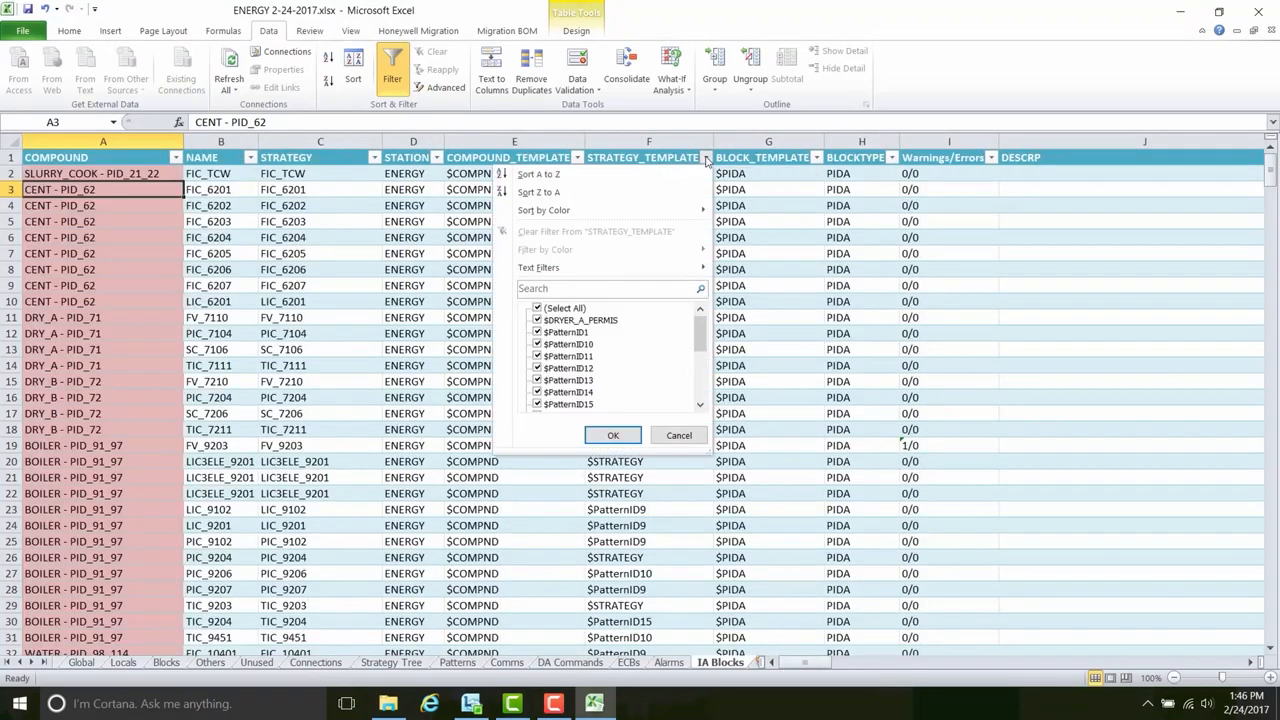
{"action": "left_click", "coordinate": [565, 308]}
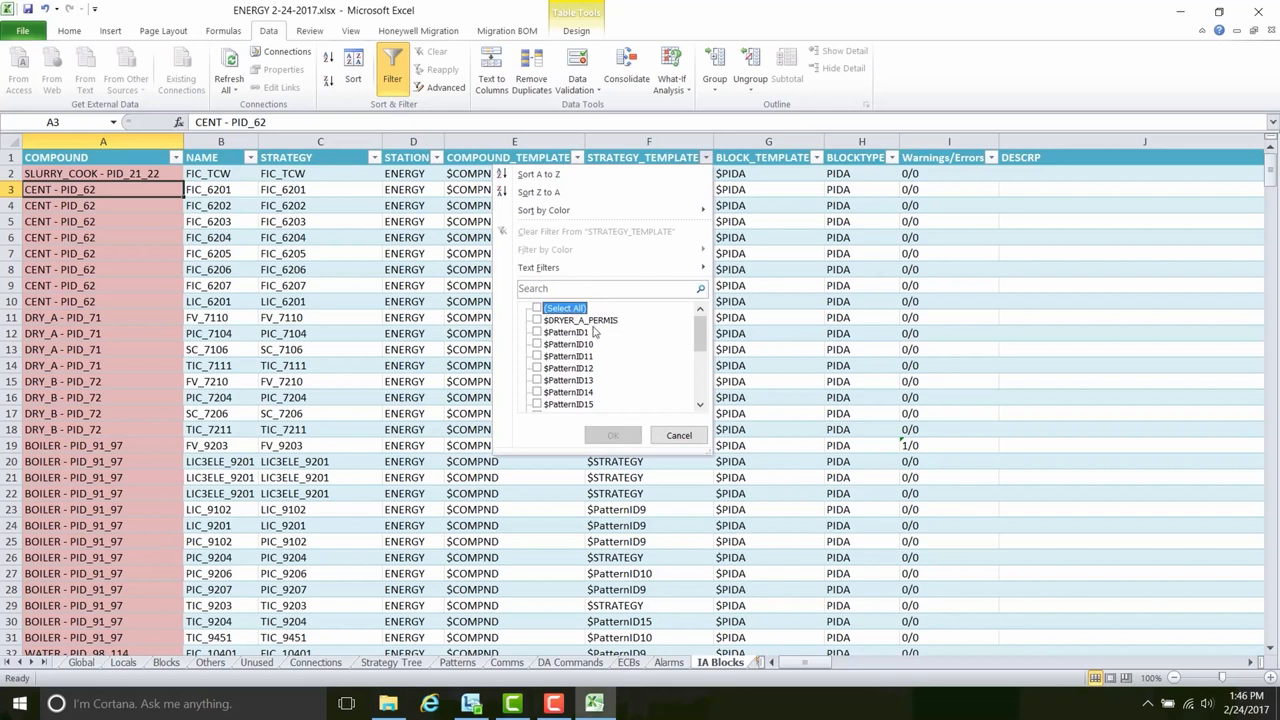
{"action": "left_click", "coordinate": [537, 344]}
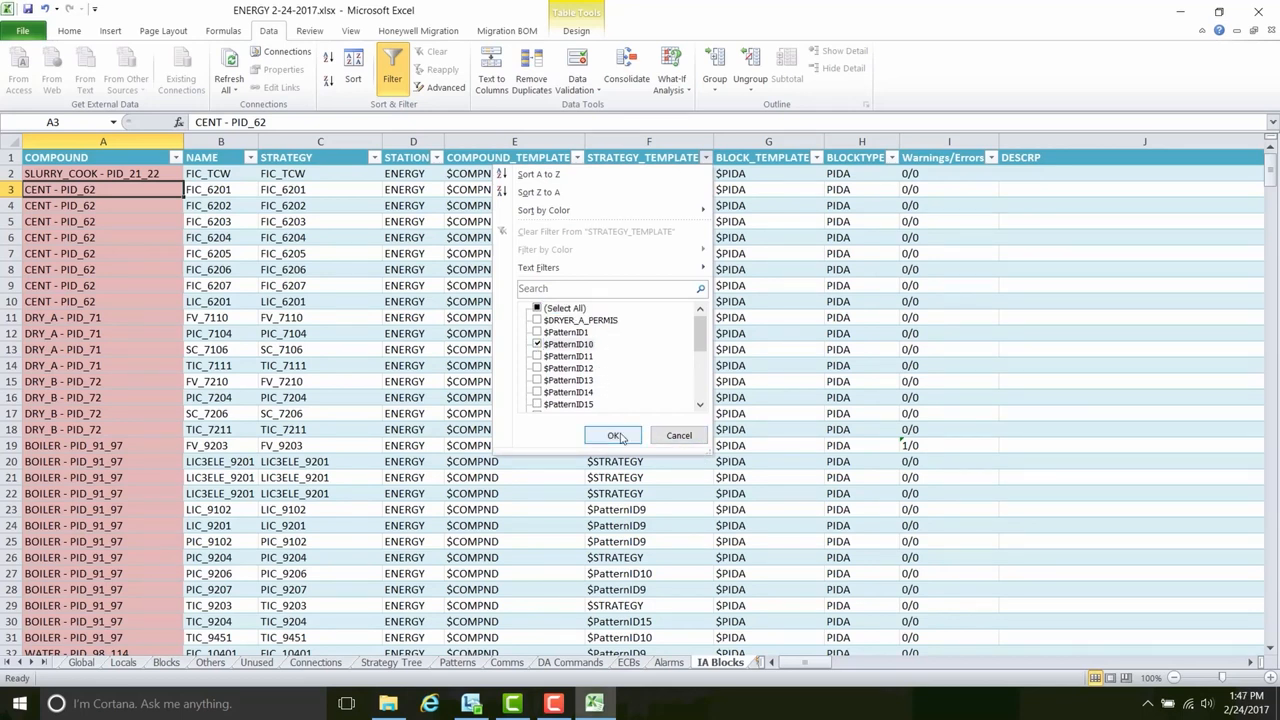
{"action": "left_click", "coordinate": [615, 436]}
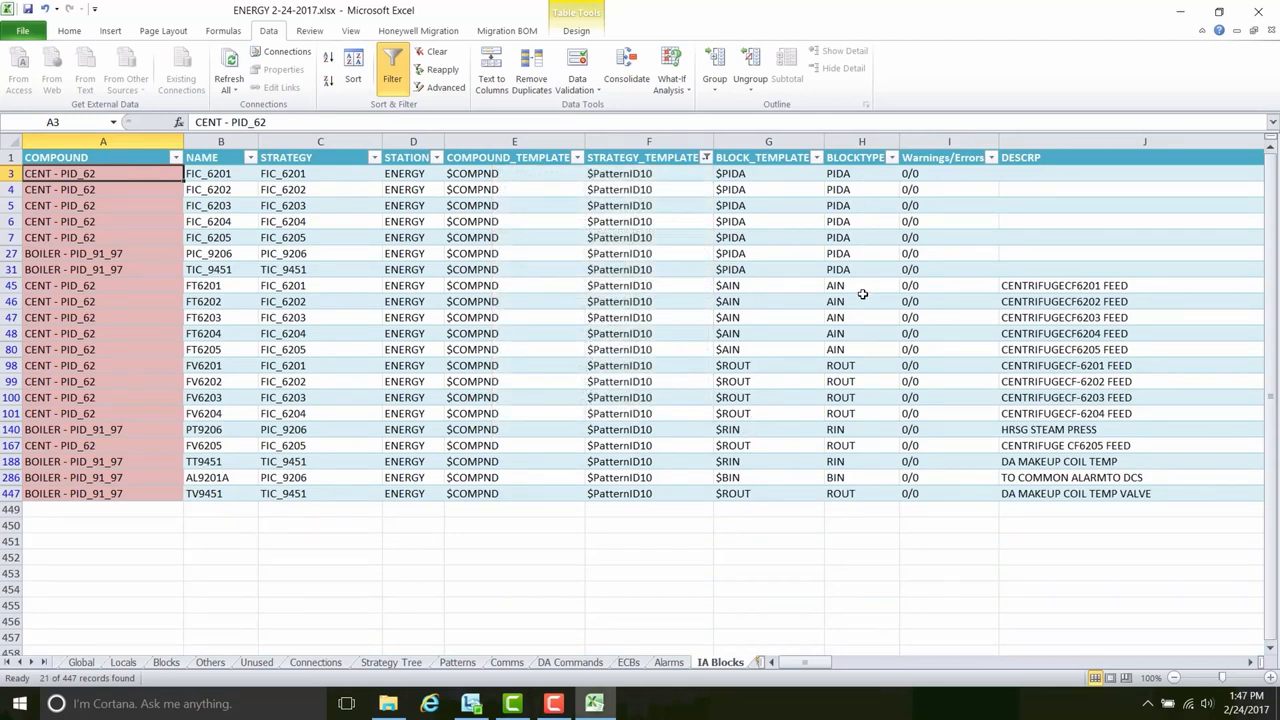
{"action": "left_click_drag", "start_coordinate": [862, 290], "coordinate": [868, 347]}
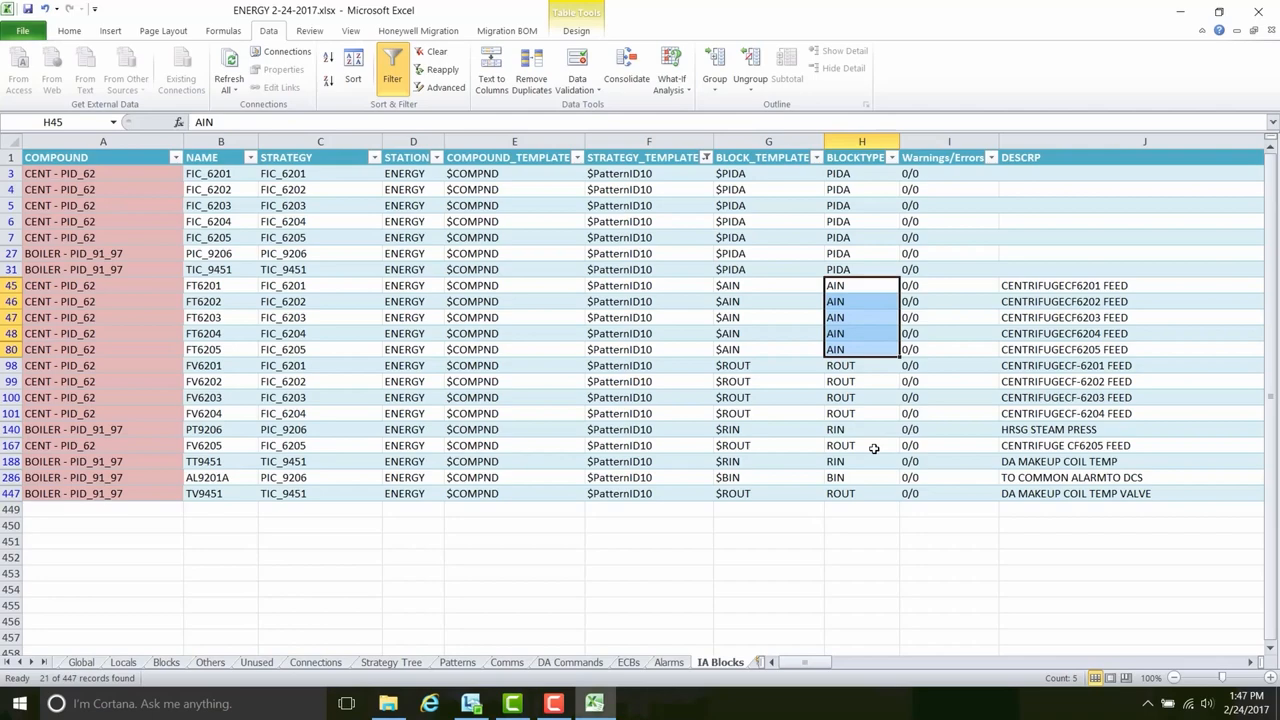